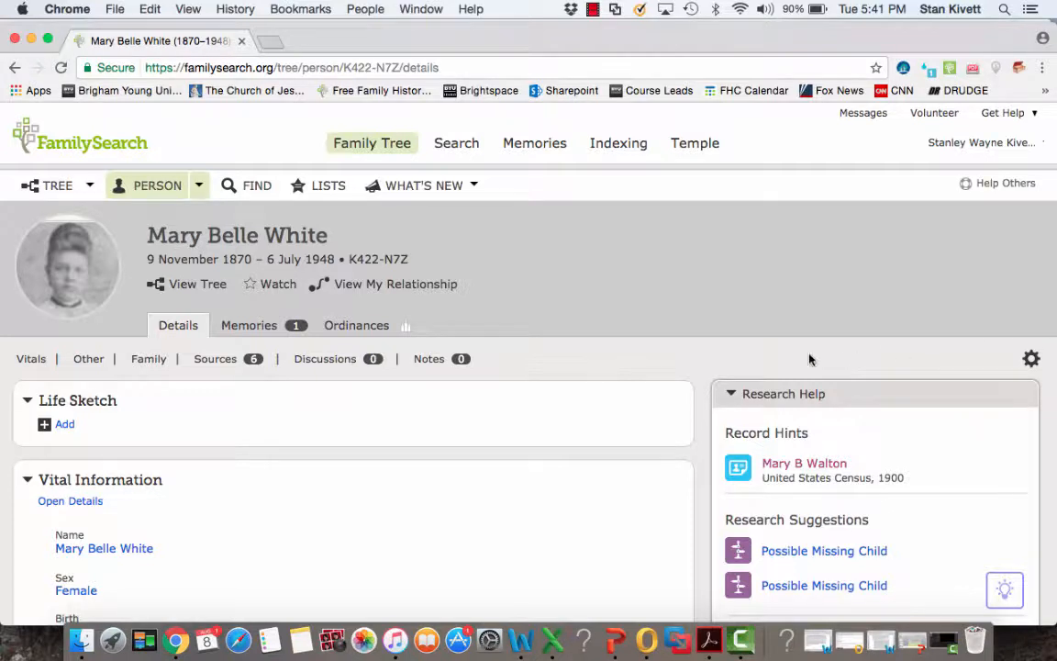
- Open the 1900 United States Census record hint in the person's research help
{"action": "scroll", "coordinate": [613, 374], "scroll_direction": "down", "scroll_amount": 5}
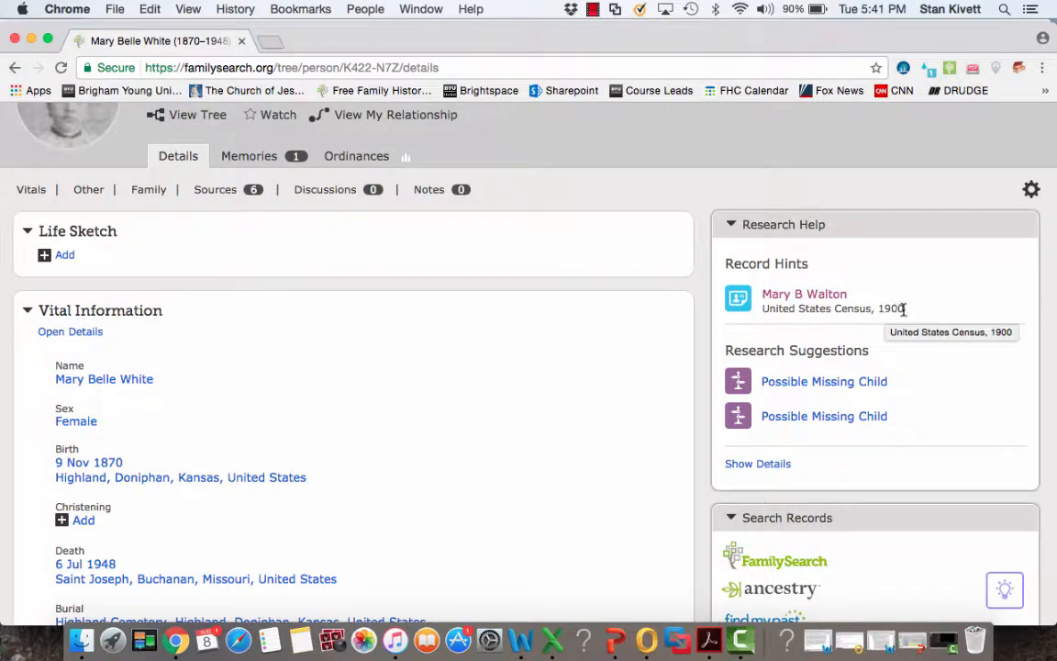
{"action": "scroll", "coordinate": [424, 319], "scroll_direction": "up", "scroll_amount": 5}
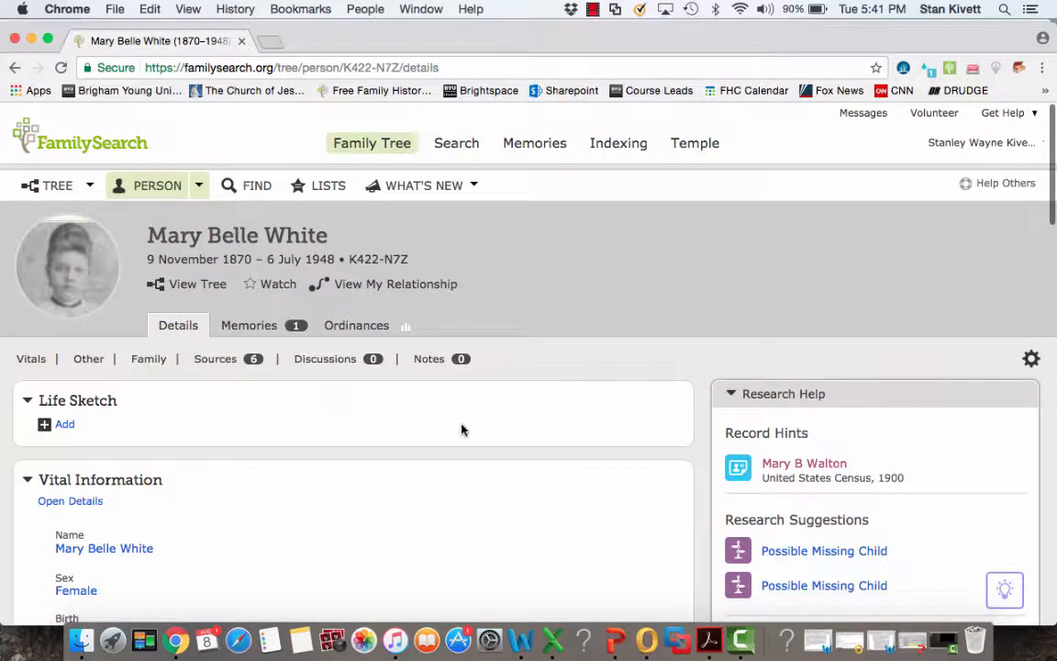
{"action": "scroll", "coordinate": [461, 430], "scroll_direction": "down", "scroll_amount": 3}
{"action": "scroll", "coordinate": [462, 430], "scroll_direction": "down", "scroll_amount": 4}
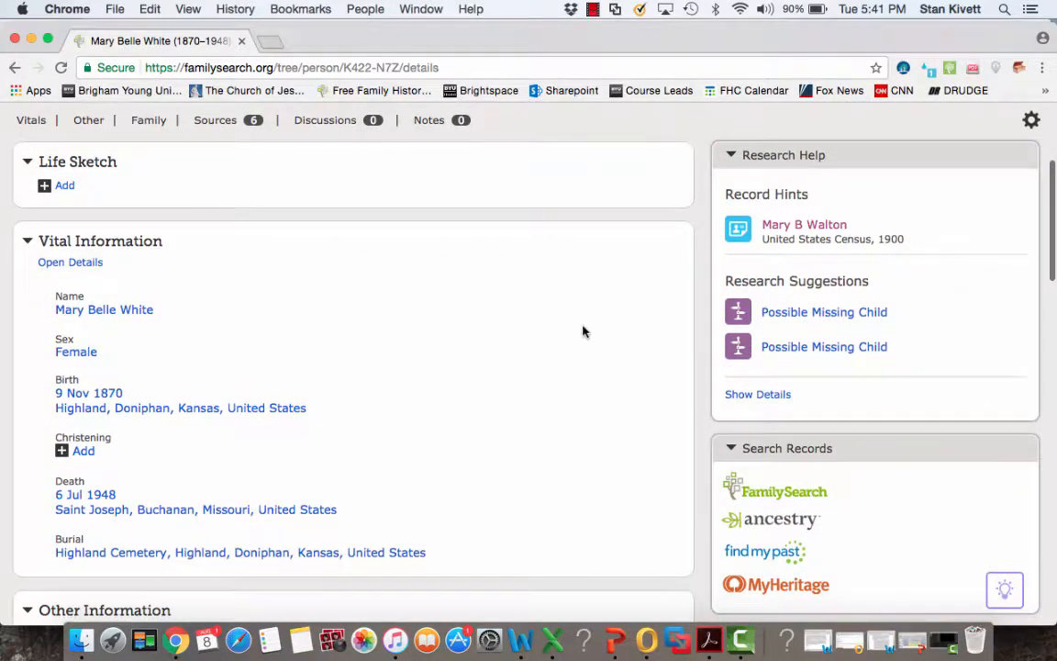
{"action": "left_click", "coordinate": [781, 228]}
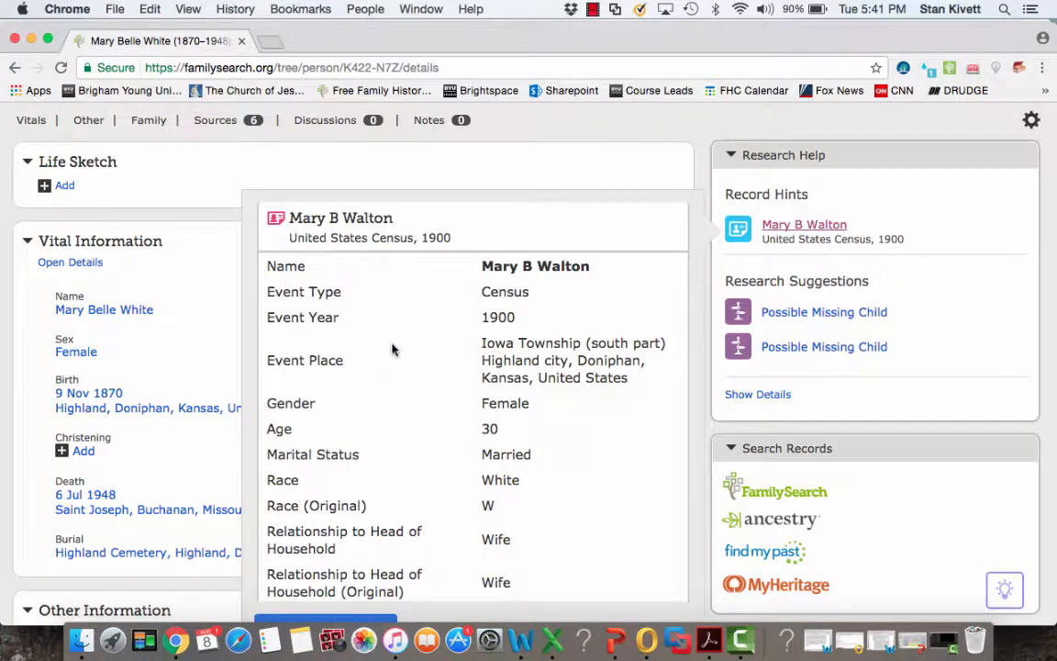
- Compare the census hint's birth details and household members with the profile's vital information and its spouse and children
{"action": "scroll", "coordinate": [192, 376], "scroll_direction": "down", "scroll_amount": 3}
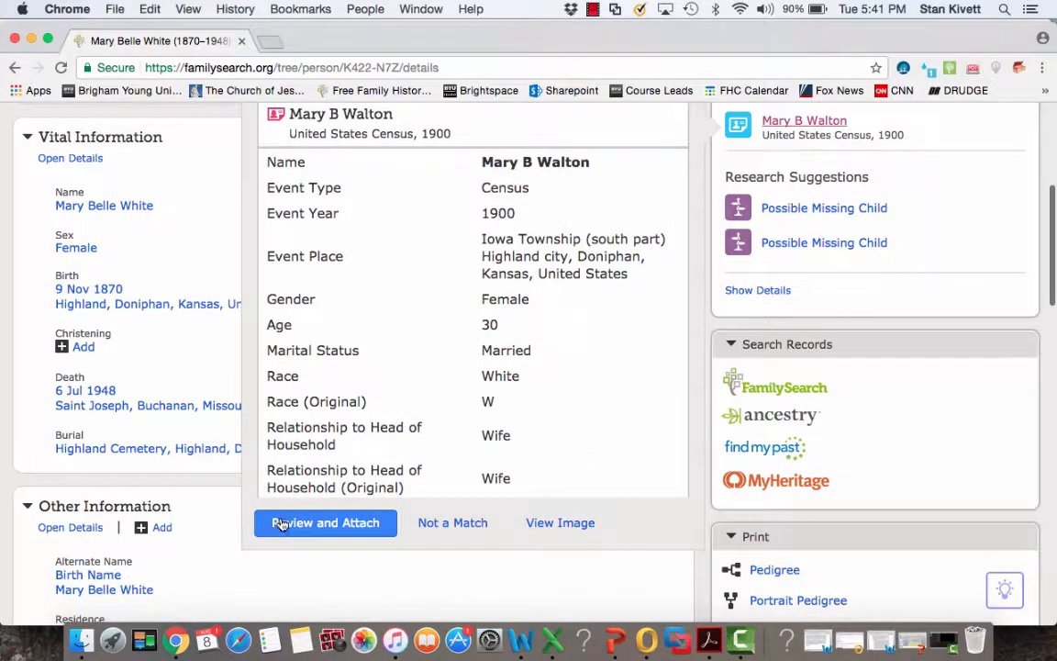
{"action": "scroll", "coordinate": [199, 207], "scroll_direction": "up", "scroll_amount": 2}
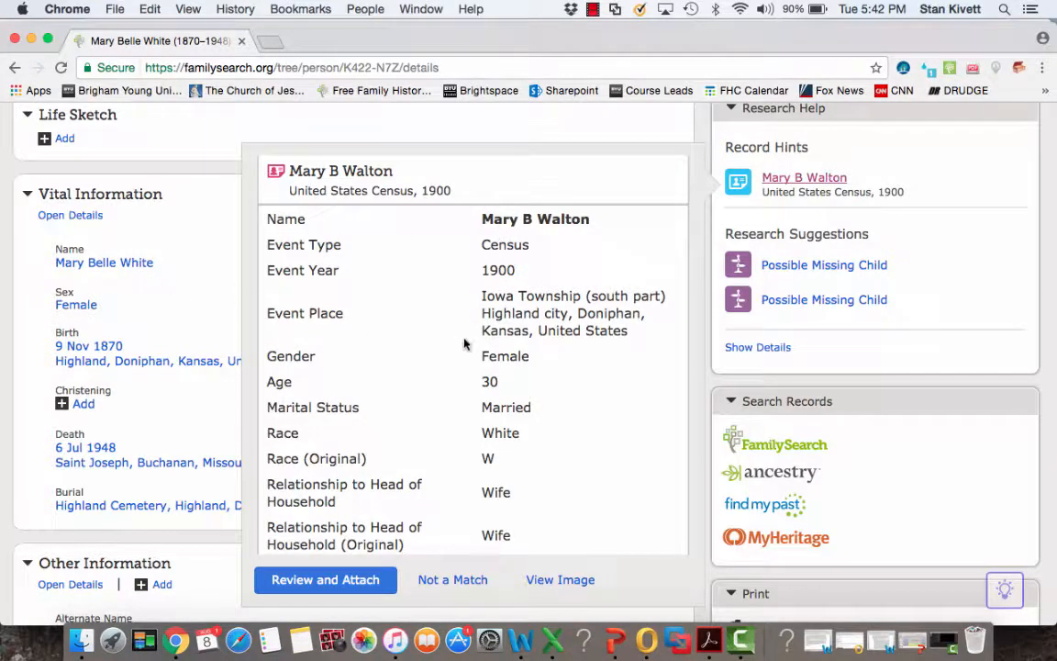
{"action": "scroll", "coordinate": [491, 351], "scroll_direction": "down", "scroll_amount": 5}
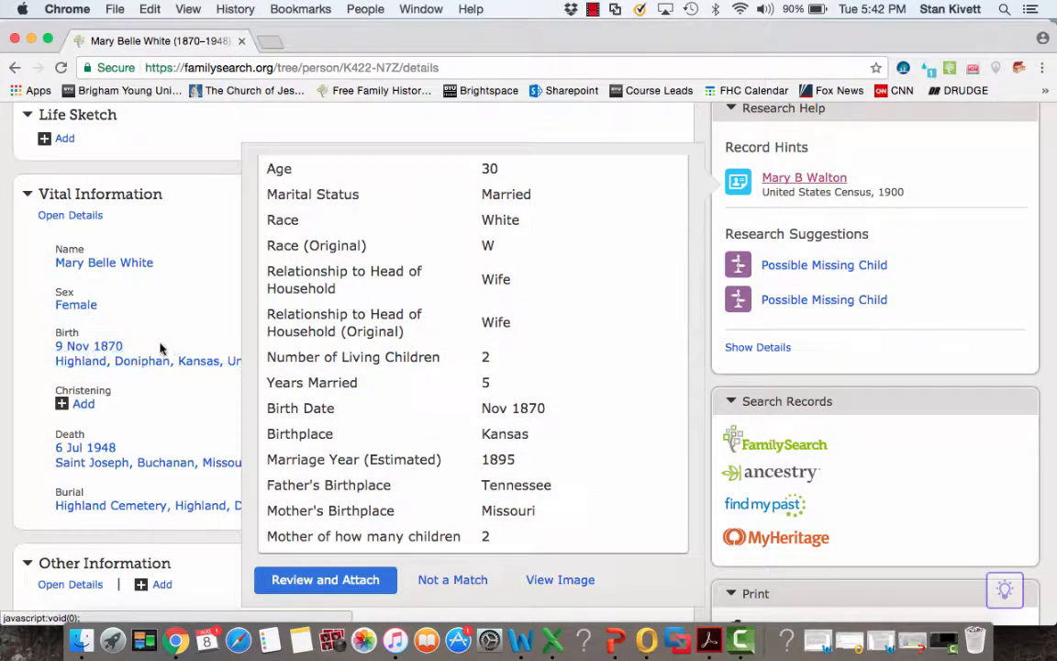
{"action": "scroll", "coordinate": [386, 357], "scroll_direction": "down", "scroll_amount": 4}
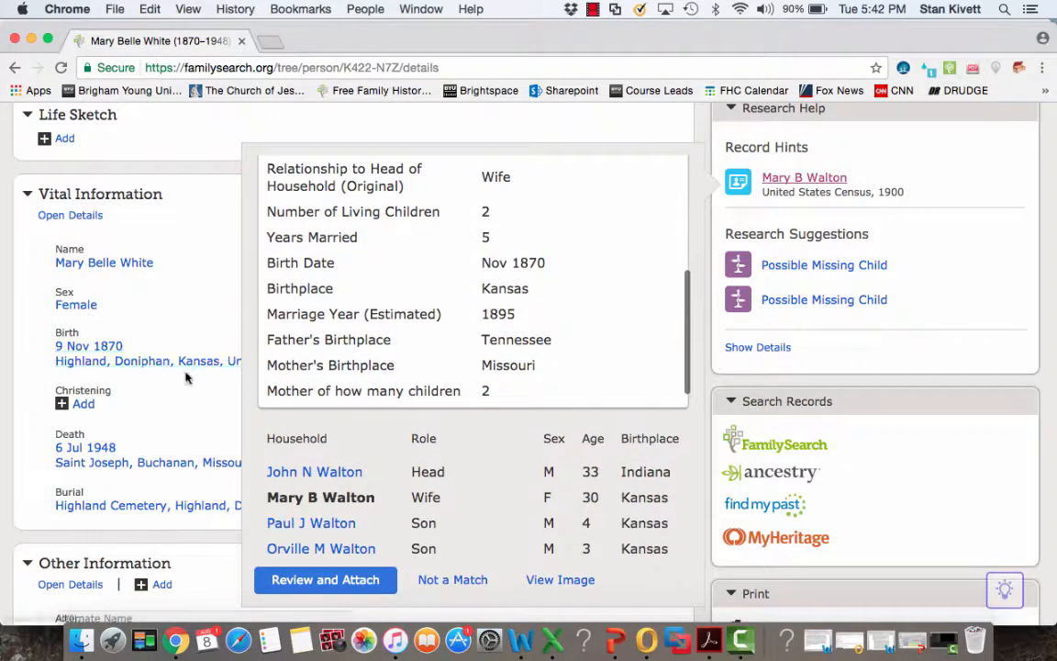
{"action": "scroll", "coordinate": [361, 464], "scroll_direction": "down", "scroll_amount": 3}
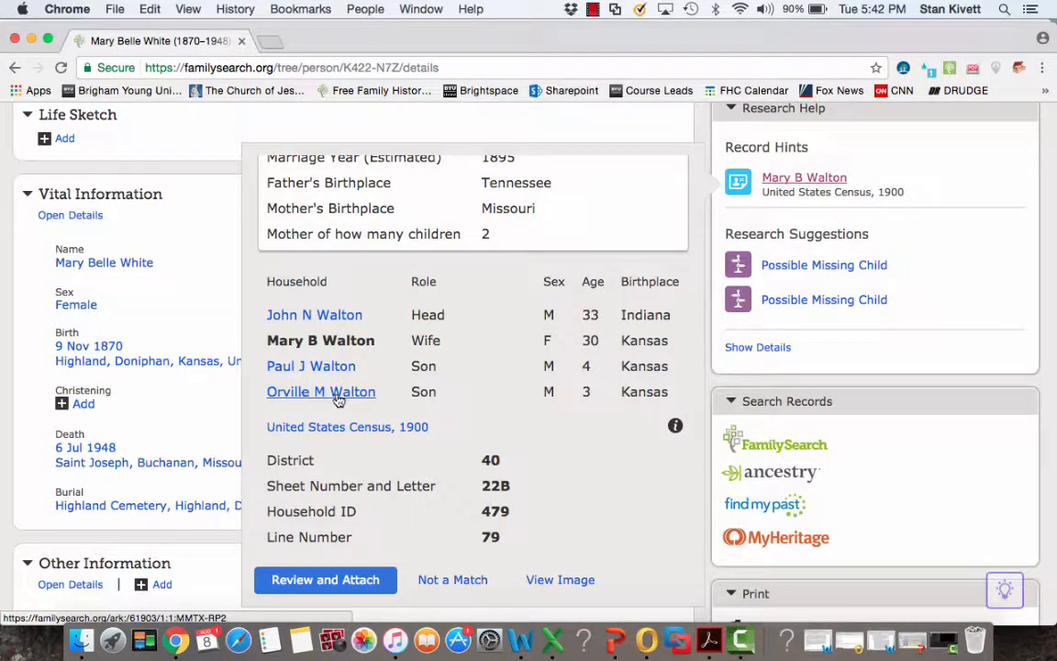
{"action": "scroll", "coordinate": [179, 397], "scroll_direction": "down", "scroll_amount": 10}
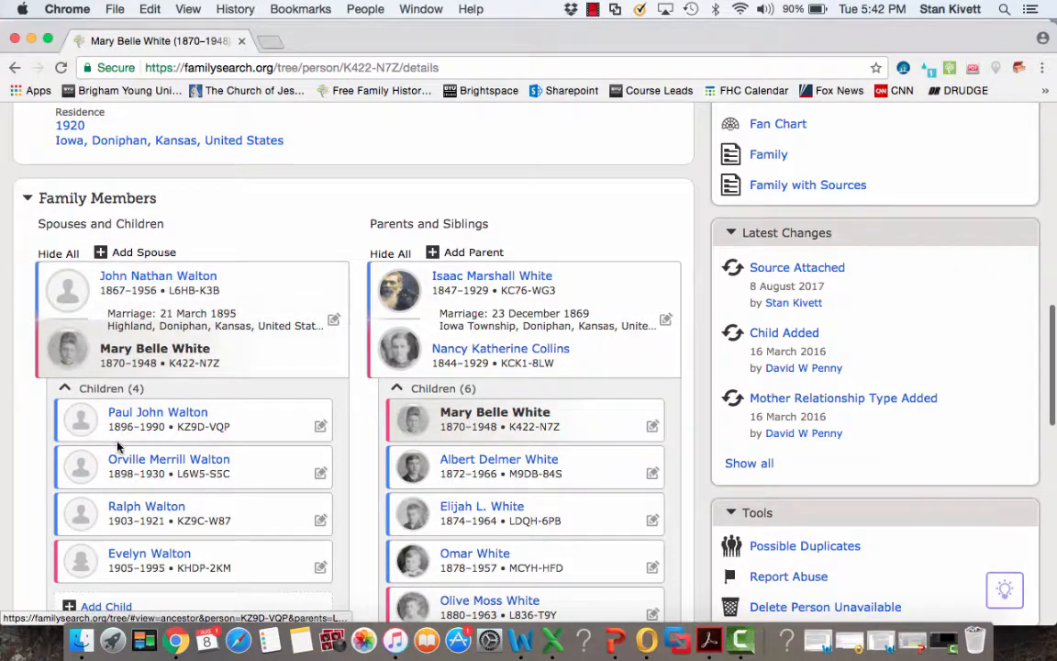
{"action": "scroll", "coordinate": [156, 459], "scroll_direction": "up", "scroll_amount": 10}
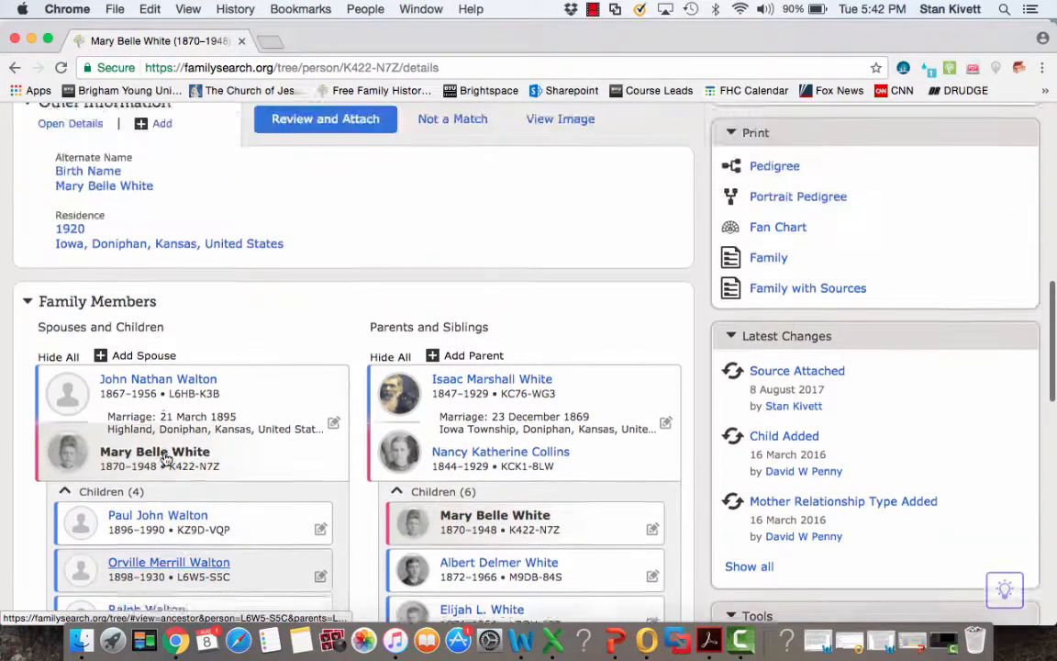
{"action": "scroll", "coordinate": [146, 406], "scroll_direction": "up", "scroll_amount": 1}
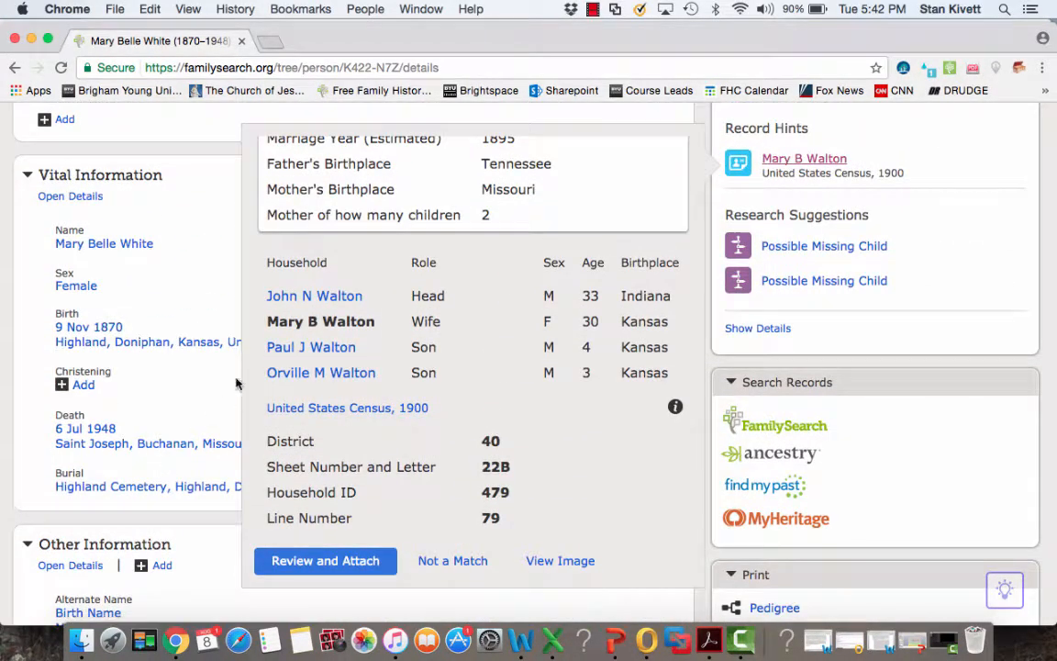
- Start reviewing the 1900 census hint for attachment and add its 1900 Iowa Township residence to the wife's profile
{"action": "left_click", "coordinate": [308, 565]}
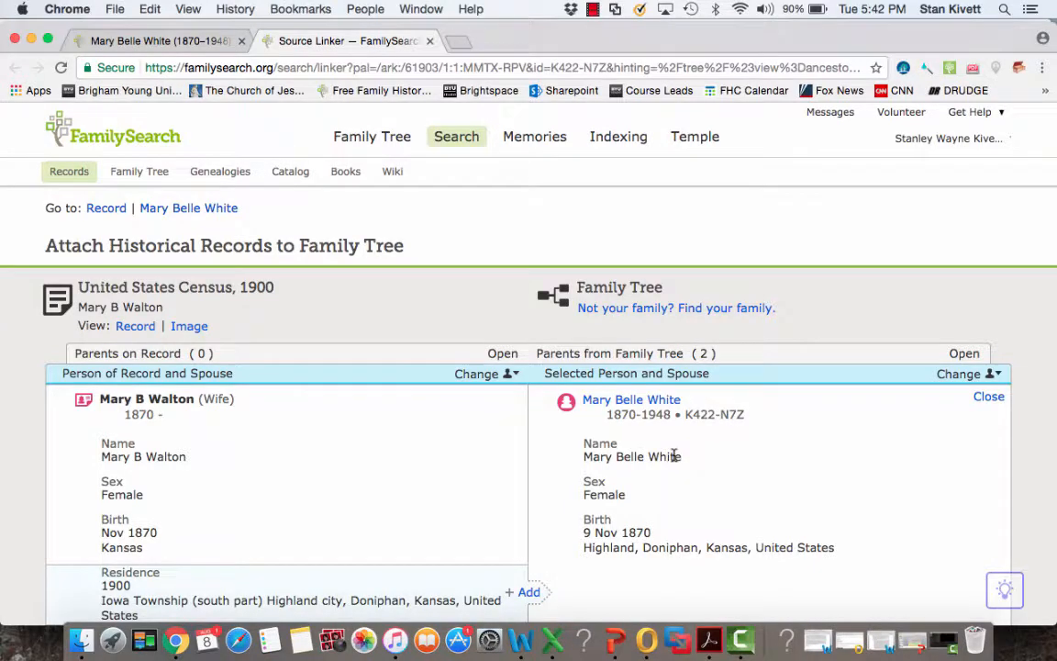
{"action": "scroll", "coordinate": [675, 456], "scroll_direction": "down", "scroll_amount": 5}
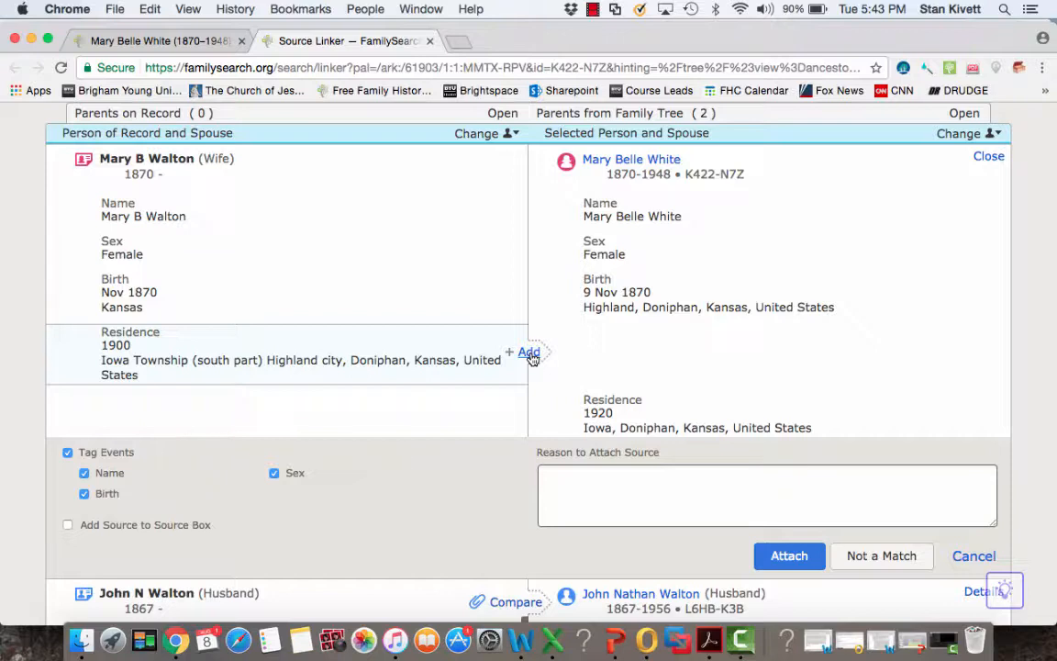
{"action": "left_click", "coordinate": [530, 354]}
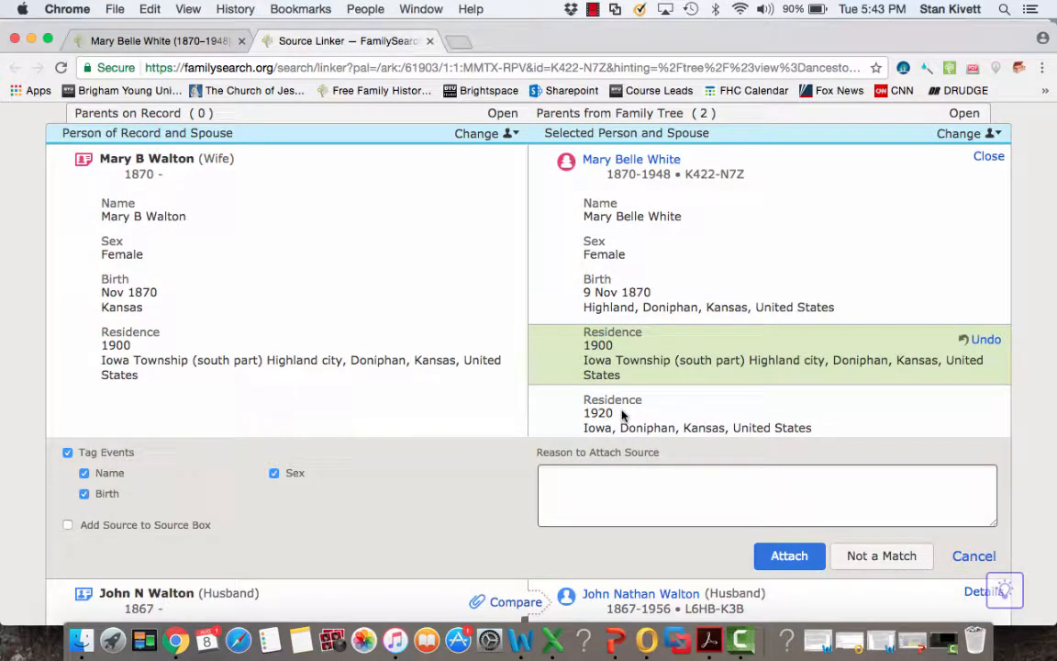
- Give "Verifies birth and family relations." as the reason to attach the source and attach the census record to the wife
{"action": "left_click", "coordinate": [566, 473]}
{"action": "type", "text": "Verifies birth and"}
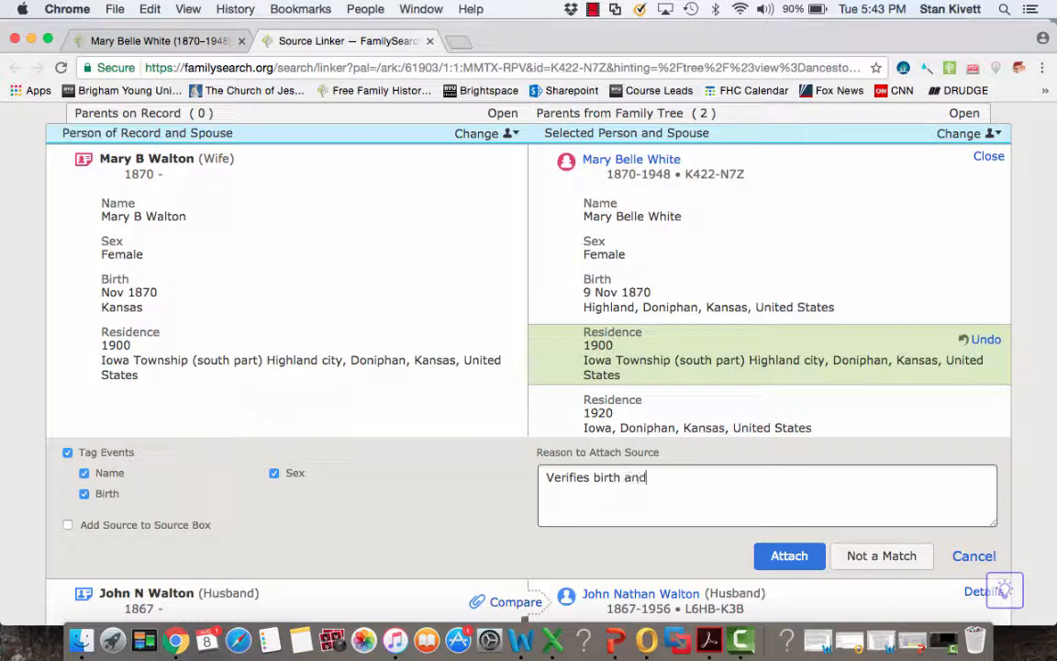
{"action": "type", "text": " family relations."}
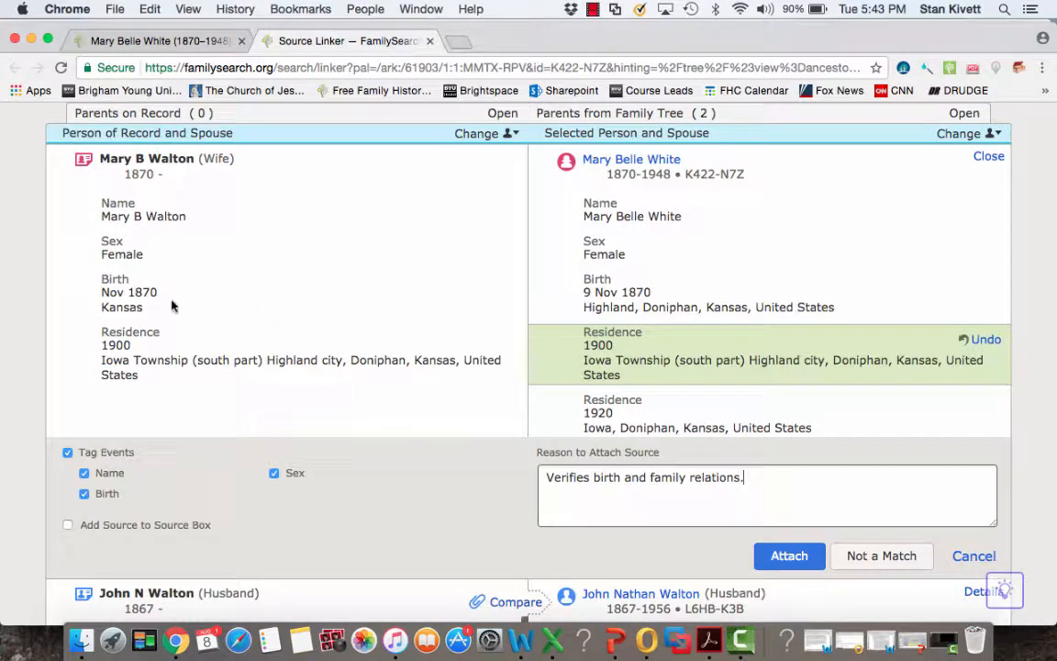
{"action": "scroll", "coordinate": [312, 321], "scroll_direction": "down", "scroll_amount": 3}
{"action": "scroll", "coordinate": [337, 351], "scroll_direction": "down", "scroll_amount": 4}
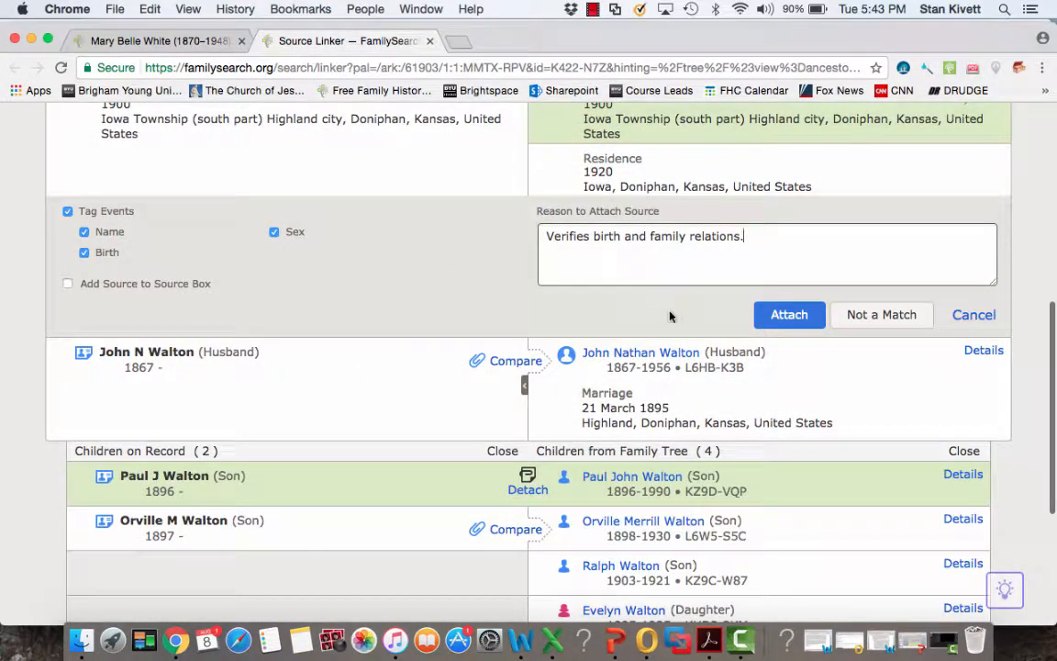
{"action": "left_click", "coordinate": [776, 314]}
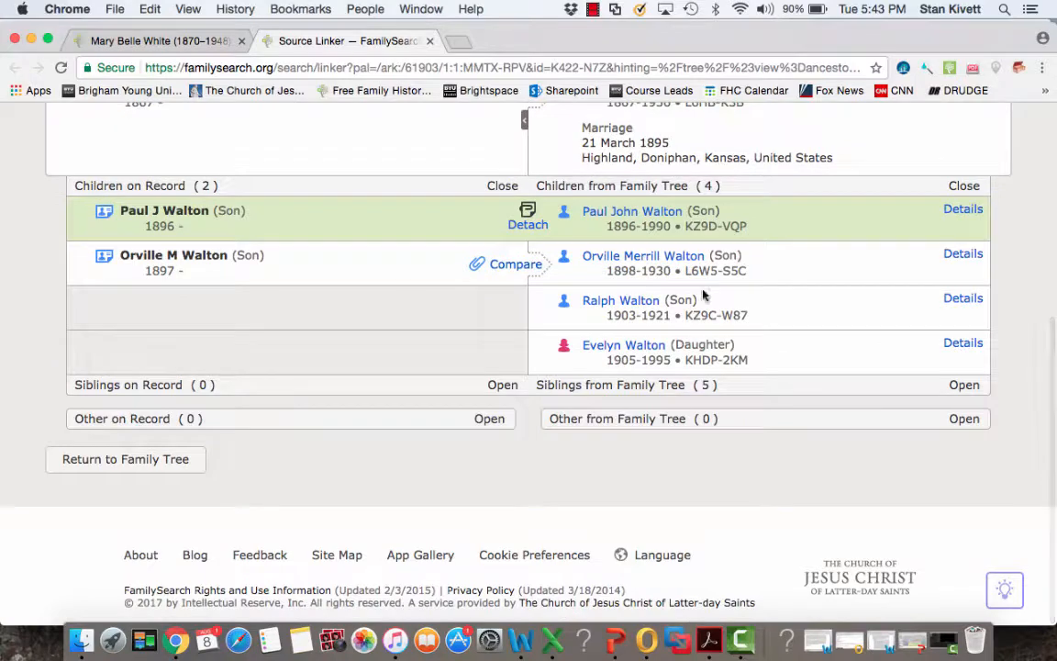
- Compare the husband's record with the tree, add his 1900 residence, and attach the census source to him
{"action": "scroll", "coordinate": [615, 253], "scroll_direction": "up", "scroll_amount": 4}
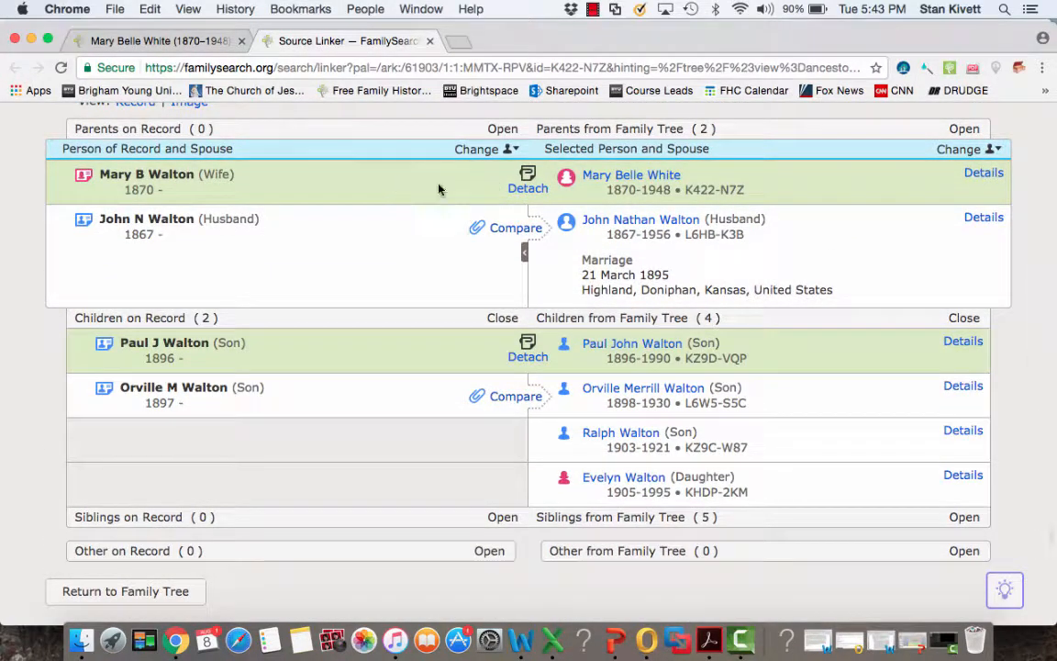
{"action": "left_click", "coordinate": [515, 229]}
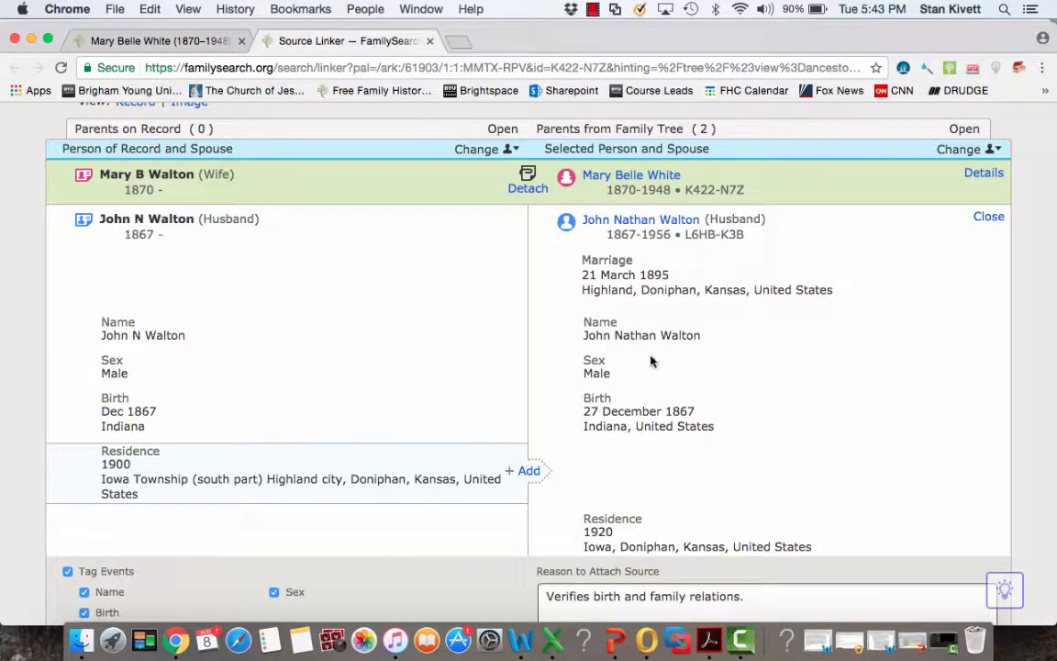
{"action": "left_click", "coordinate": [528, 470]}
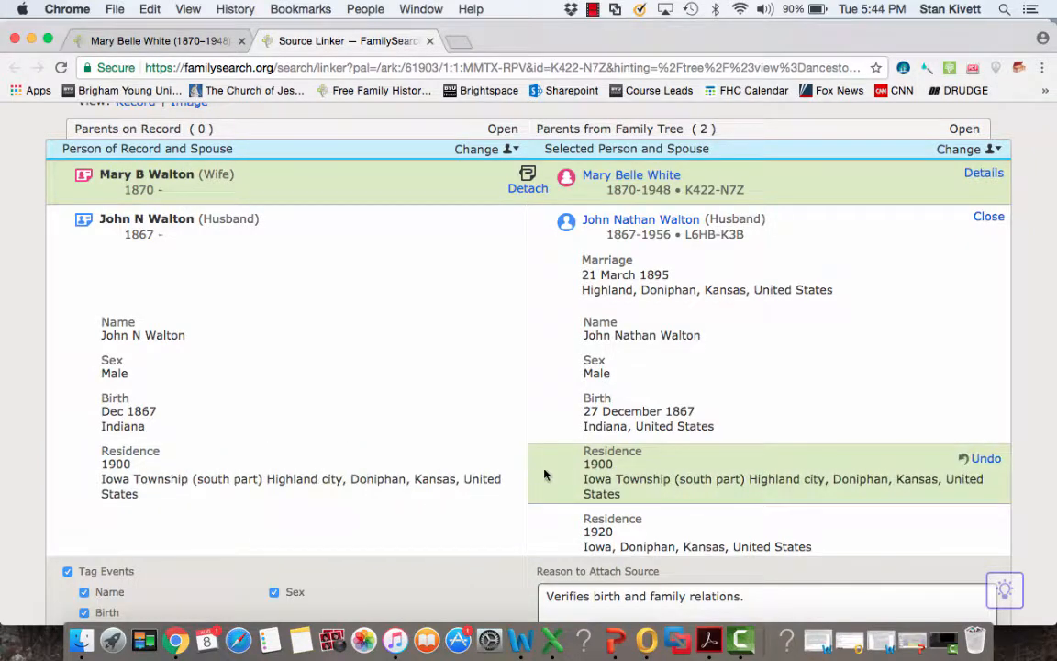
{"action": "scroll", "coordinate": [659, 461], "scroll_direction": "down", "scroll_amount": 5}
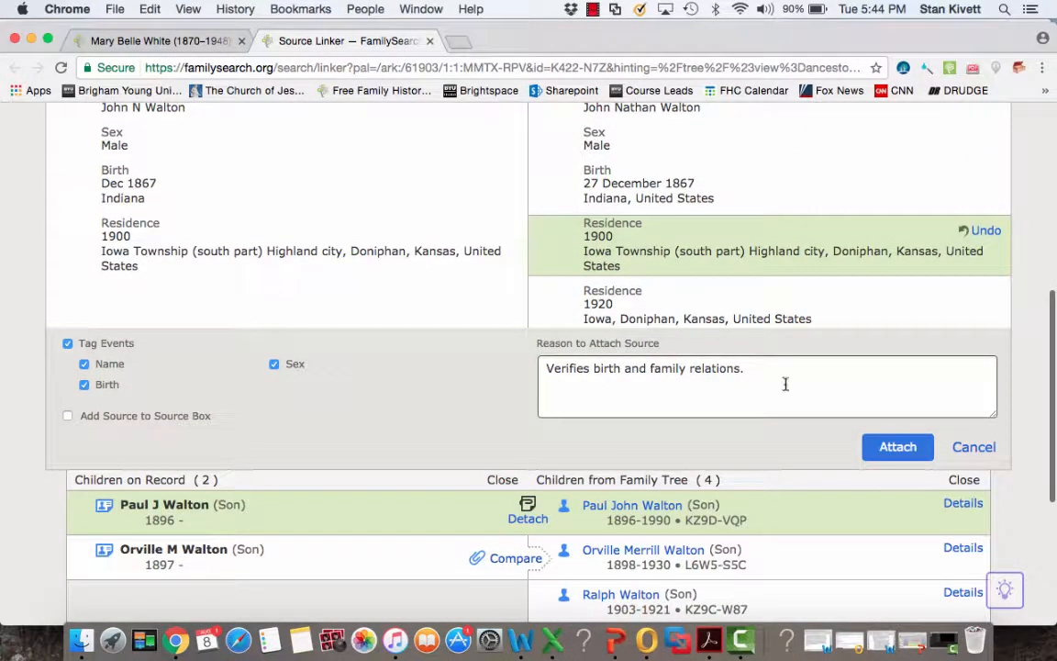
{"action": "left_click", "coordinate": [885, 446]}
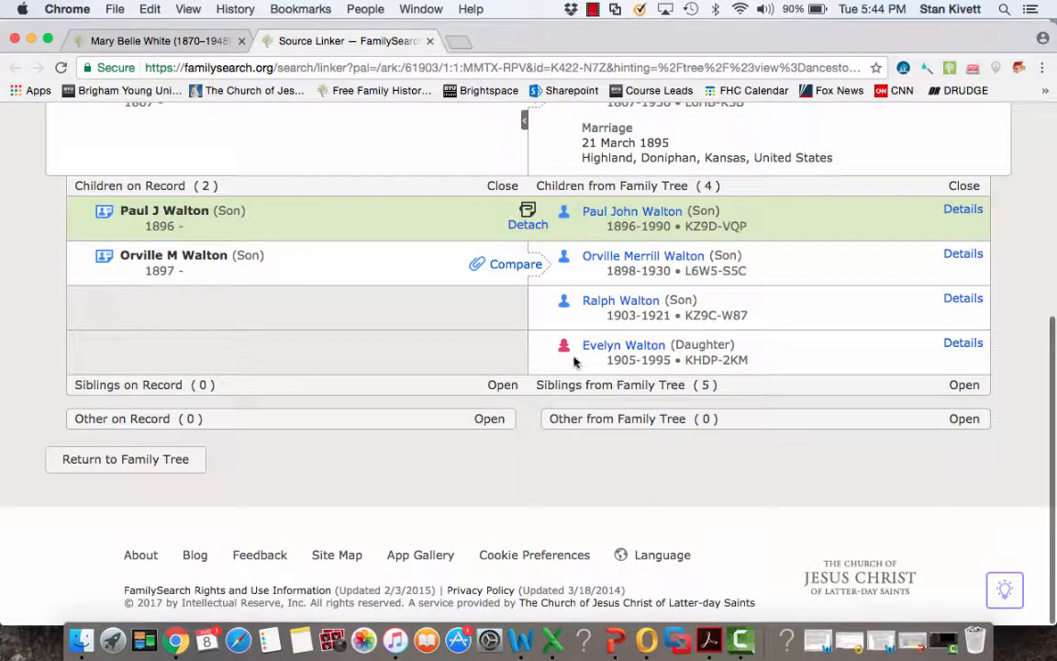
- Compare the unattached younger son's record with the tree, add his 1900 residence, and attach the census source to him
{"action": "left_click", "coordinate": [515, 265]}
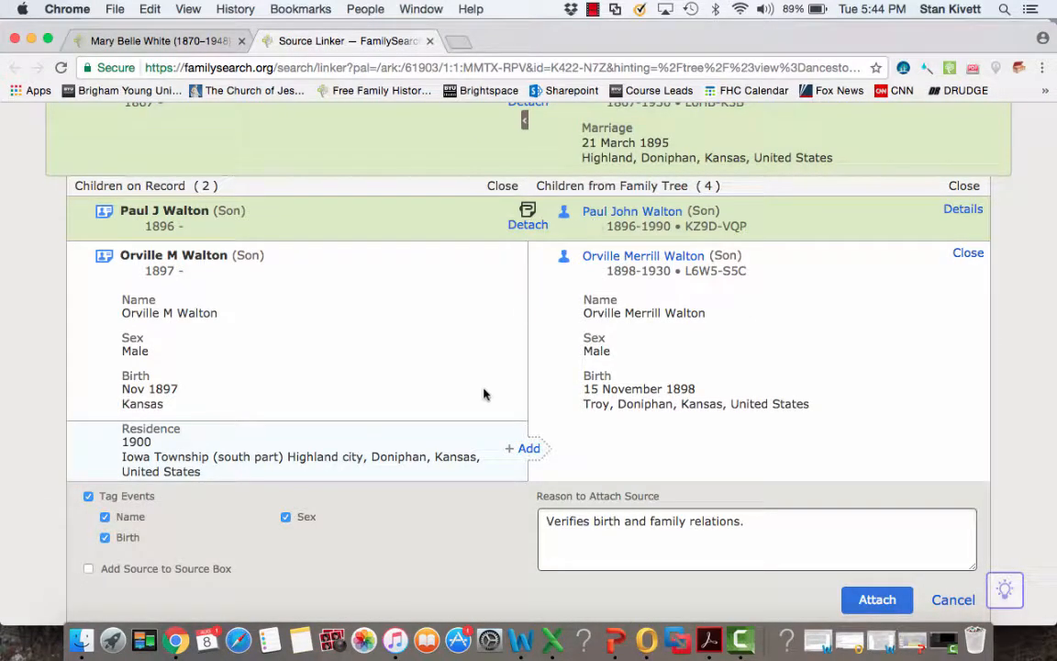
{"action": "left_click", "coordinate": [530, 450]}
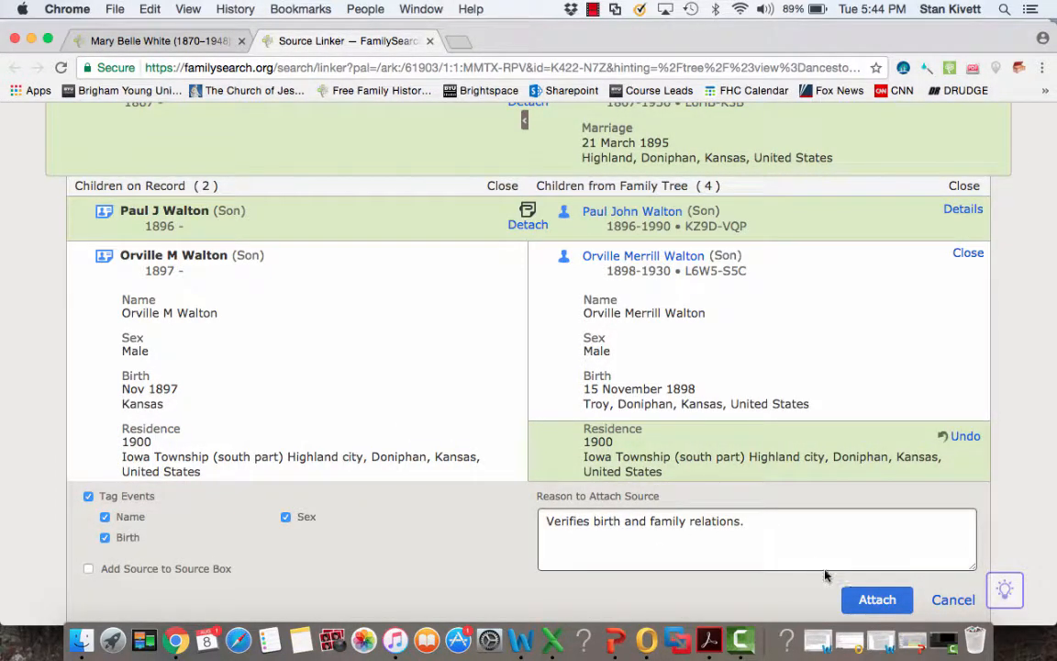
{"action": "left_click", "coordinate": [867, 598]}
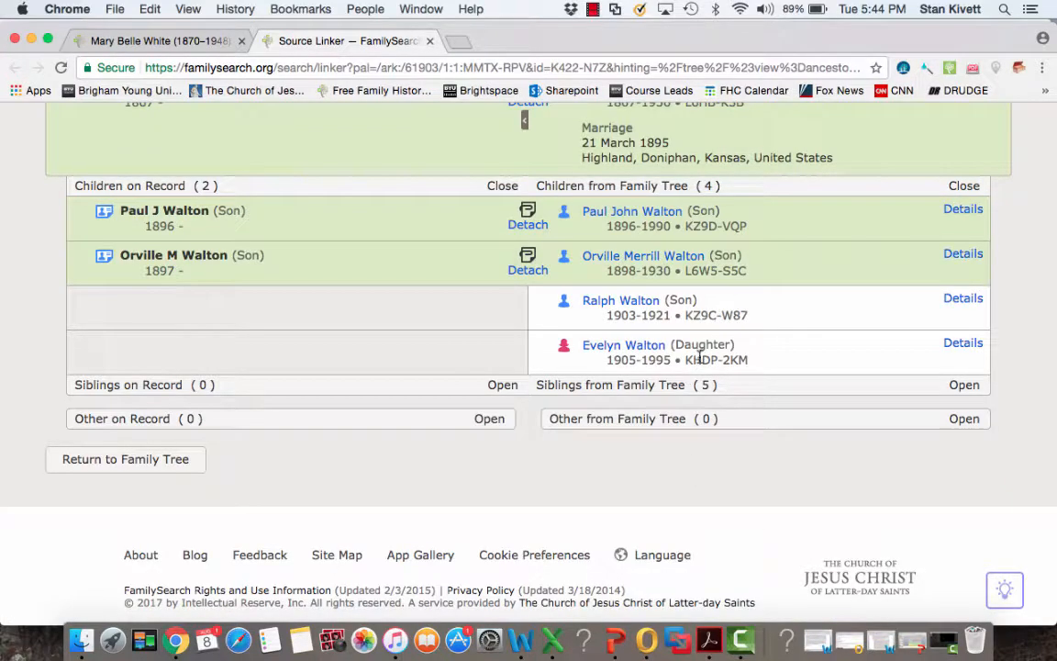
- Return to the wife's person page from the source linker and go to her list of sources
{"action": "scroll", "coordinate": [653, 302], "scroll_direction": "up", "scroll_amount": 4}
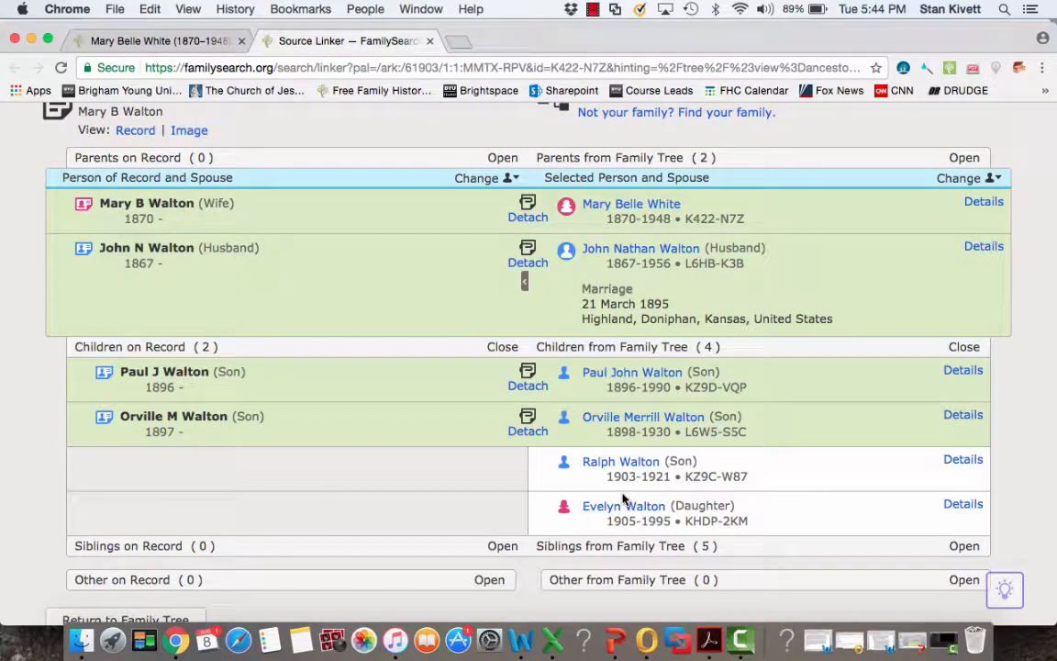
{"action": "scroll", "coordinate": [624, 499], "scroll_direction": "up", "scroll_amount": 5}
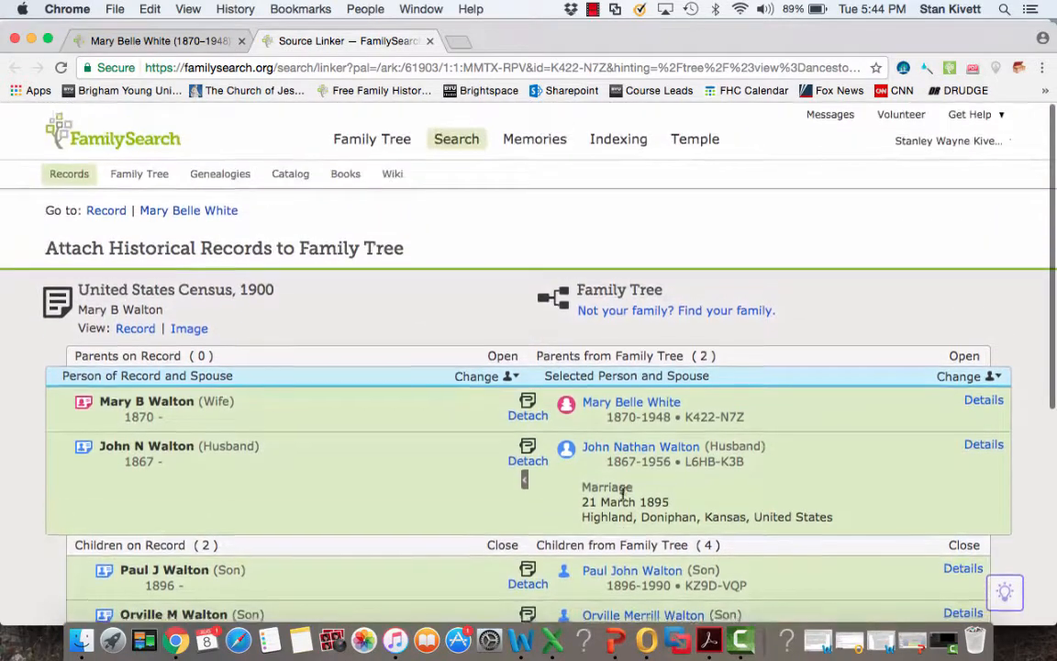
{"action": "left_click", "coordinate": [188, 209]}
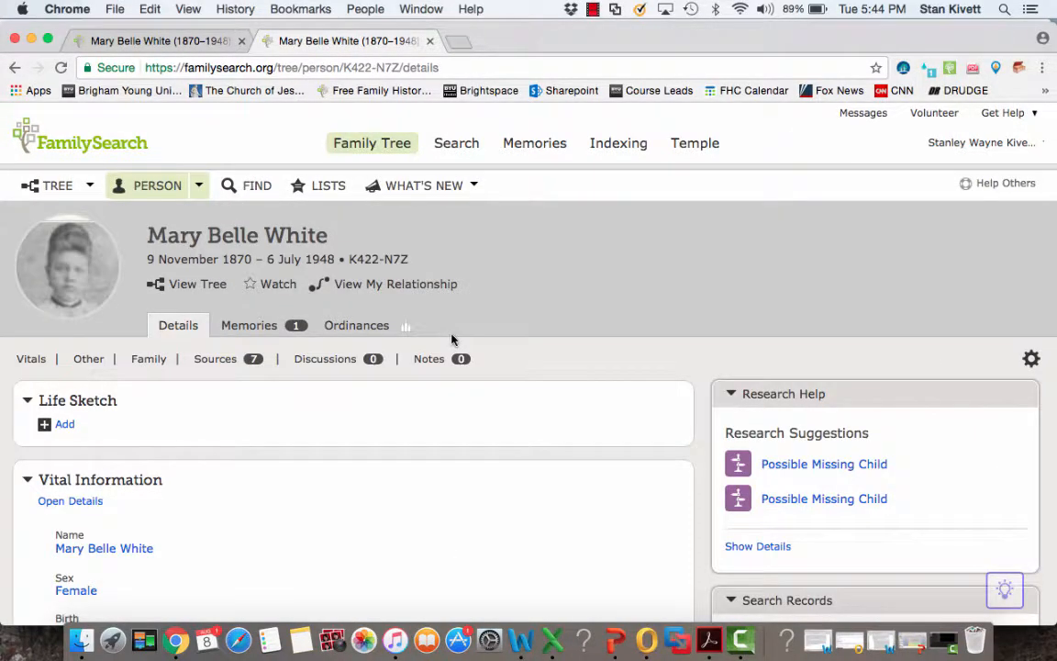
{"action": "scroll", "coordinate": [450, 339], "scroll_direction": "down", "scroll_amount": 1}
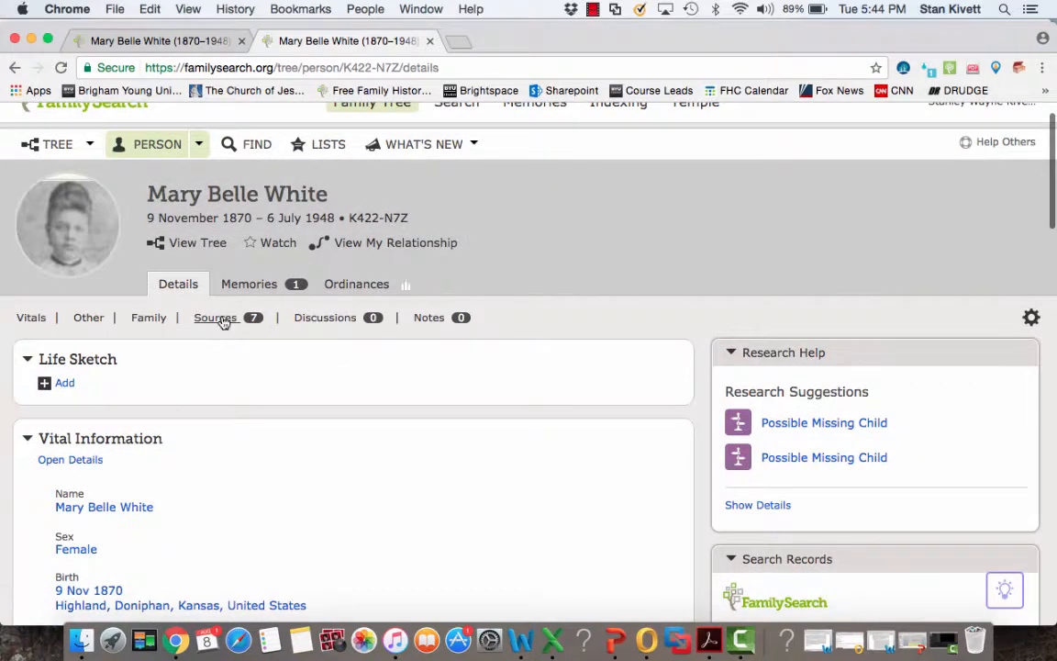
{"action": "left_click", "coordinate": [220, 319]}
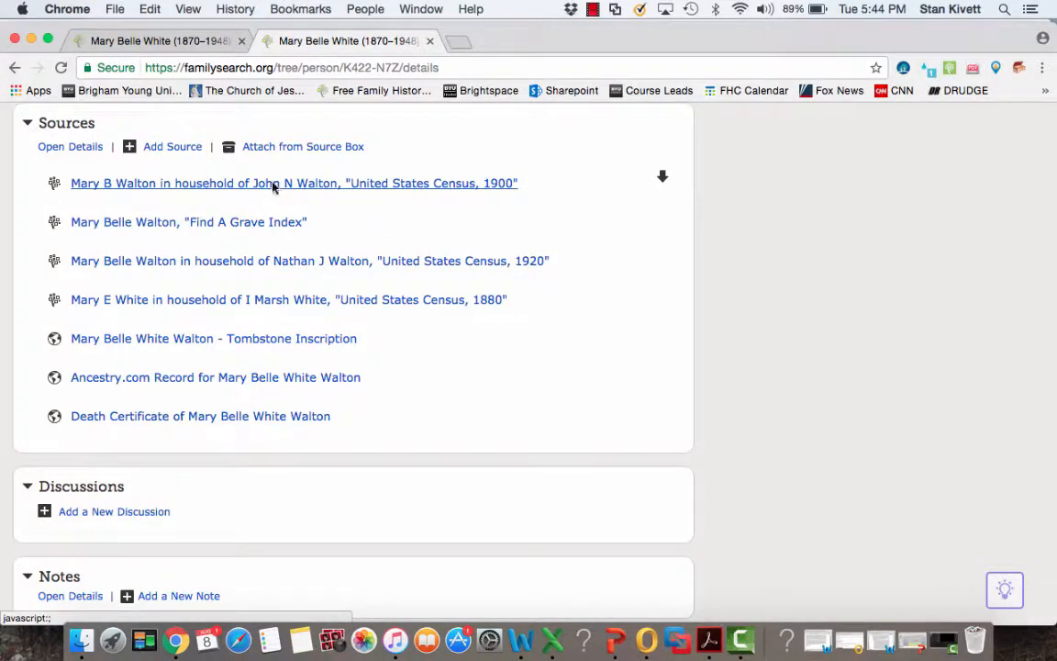
- Reorder the sources to Find A Grave Index, 1880, 1900 and 1920 census, and expand the 1900 census source's details
{"action": "left_click_drag", "start_coordinate": [272, 184], "coordinate": [261, 242]}
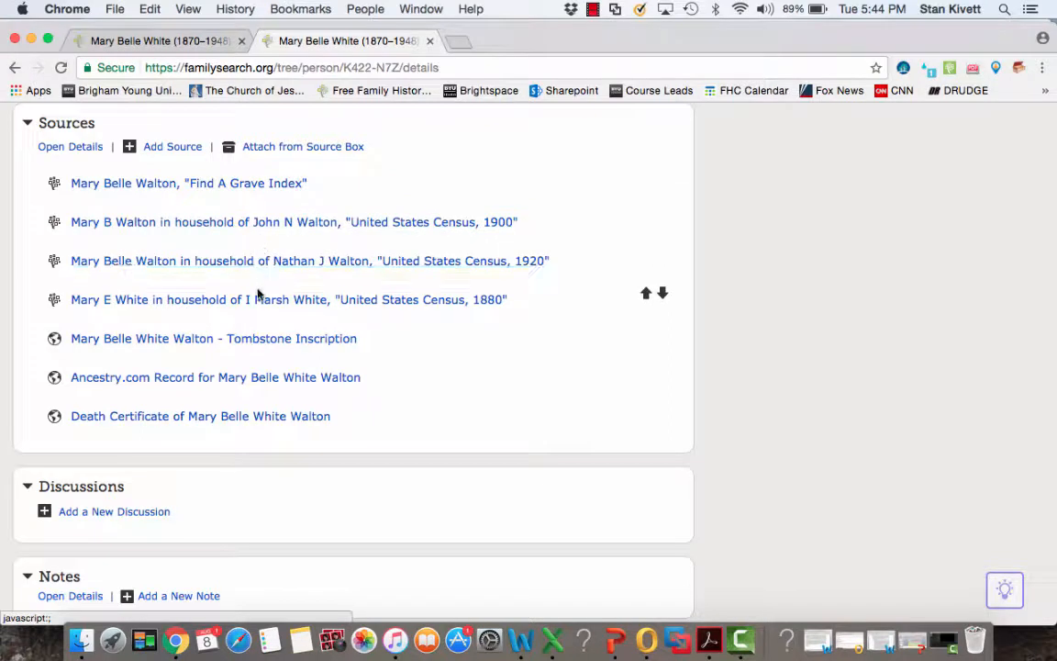
{"action": "left_click_drag", "start_coordinate": [260, 301], "coordinate": [255, 203]}
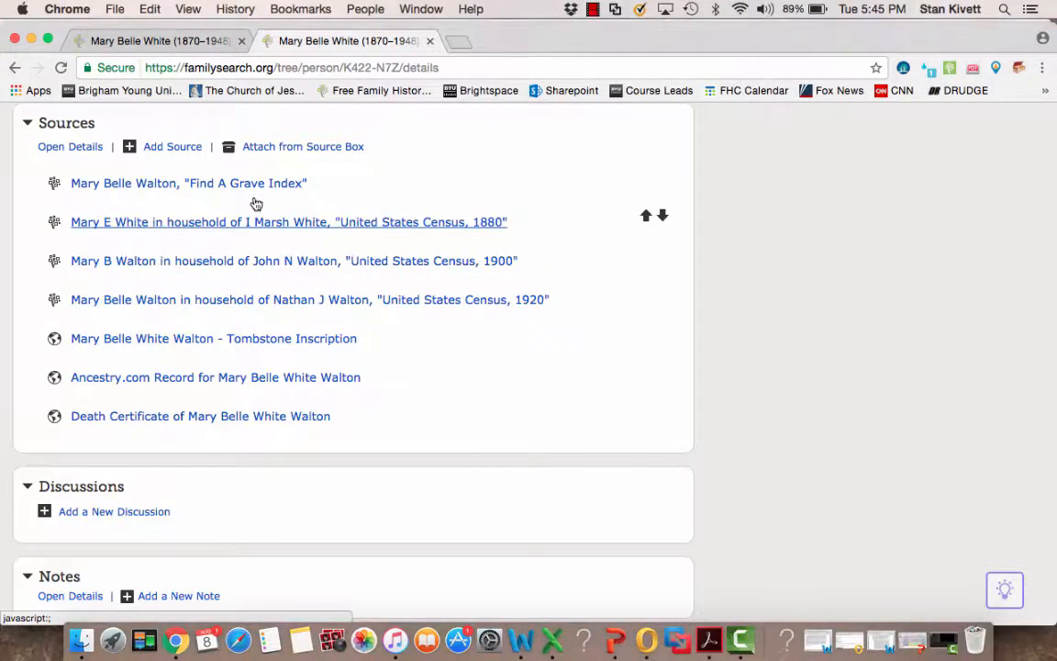
{"action": "left_click", "coordinate": [269, 262]}
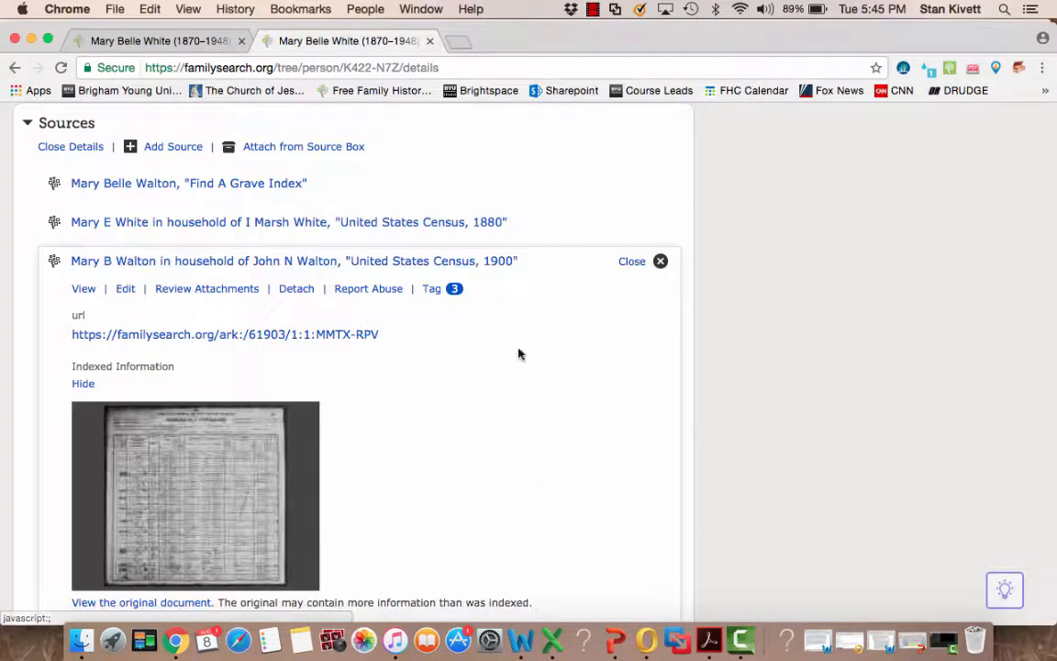
- Review the 1900 census source's indexed information, household, citation and attachment reason, then collapse its details and return to the person's summary
{"action": "scroll", "coordinate": [526, 354], "scroll_direction": "down", "scroll_amount": 3}
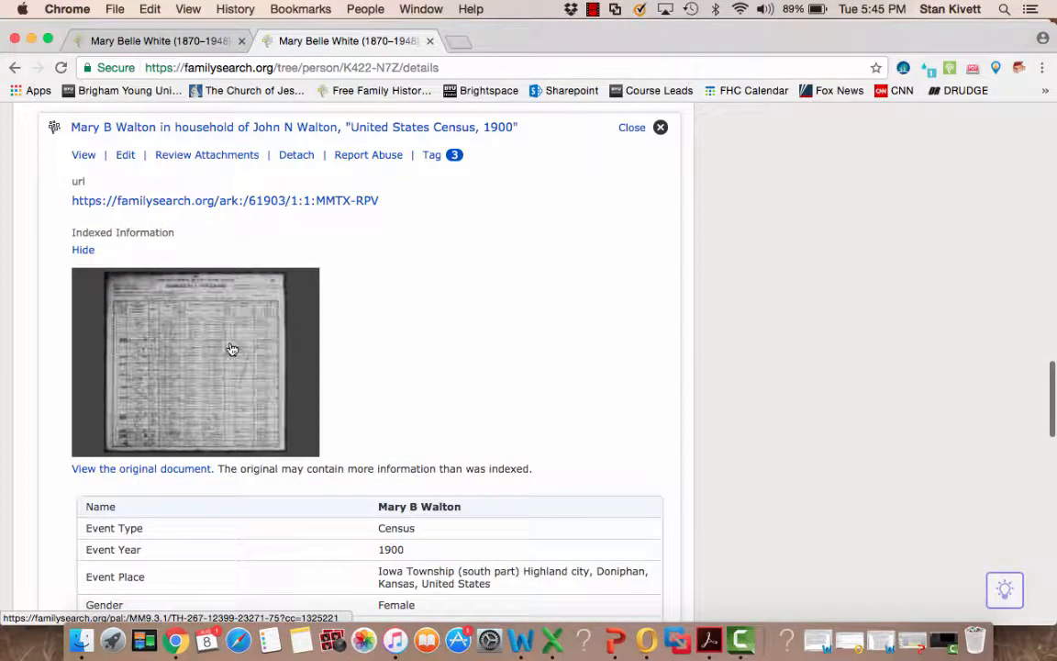
{"action": "scroll", "coordinate": [441, 326], "scroll_direction": "down", "scroll_amount": 5}
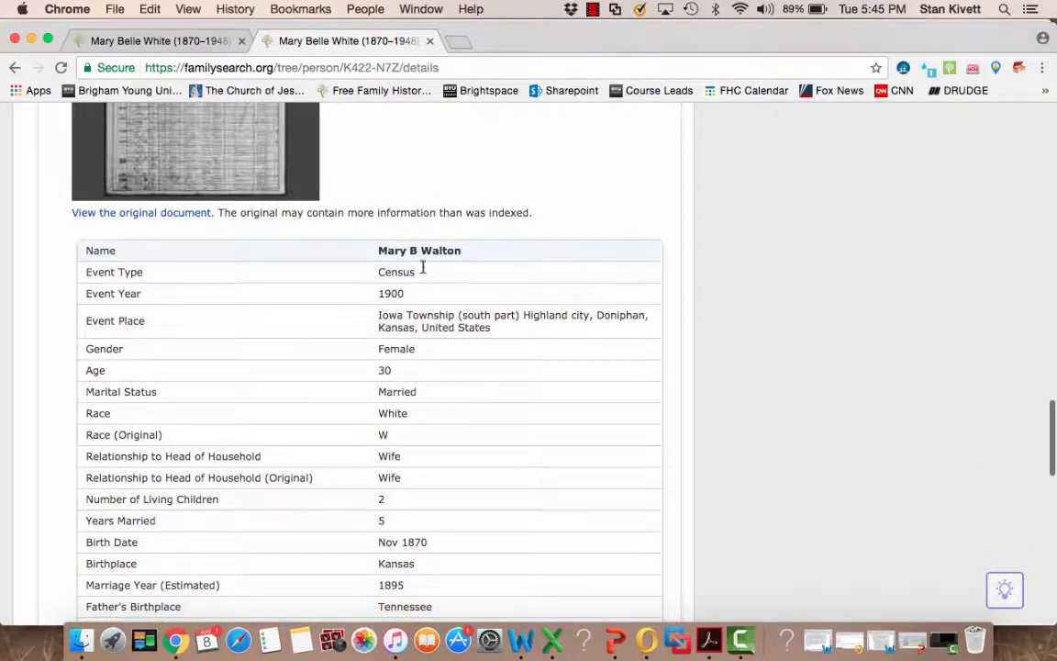
{"action": "scroll", "coordinate": [350, 487], "scroll_direction": "down", "scroll_amount": 9}
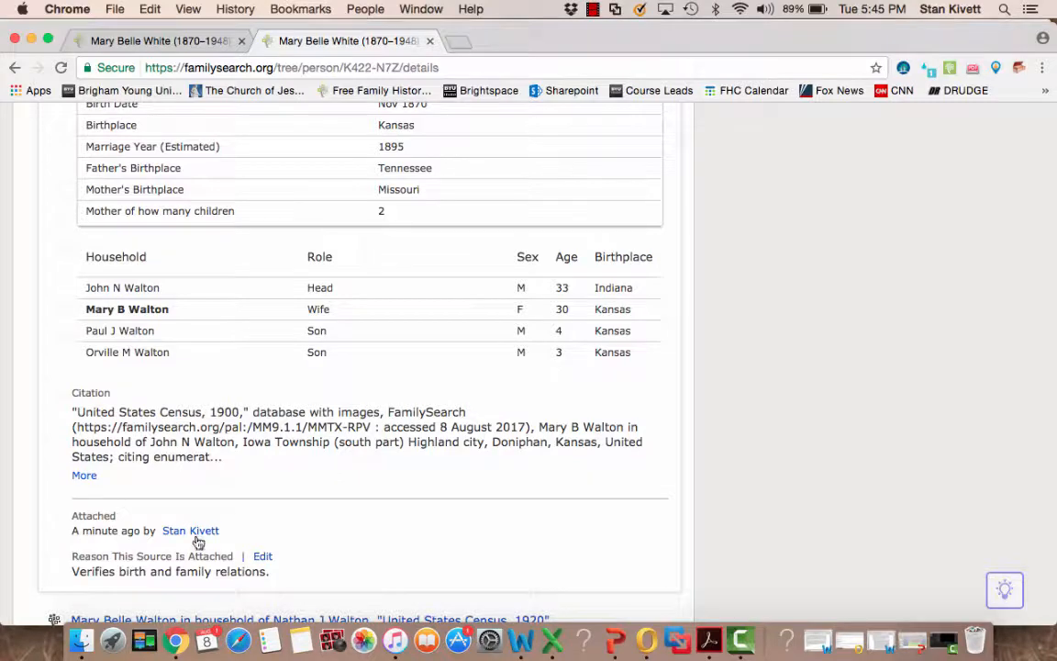
{"action": "scroll", "coordinate": [307, 541], "scroll_direction": "up", "scroll_amount": 15}
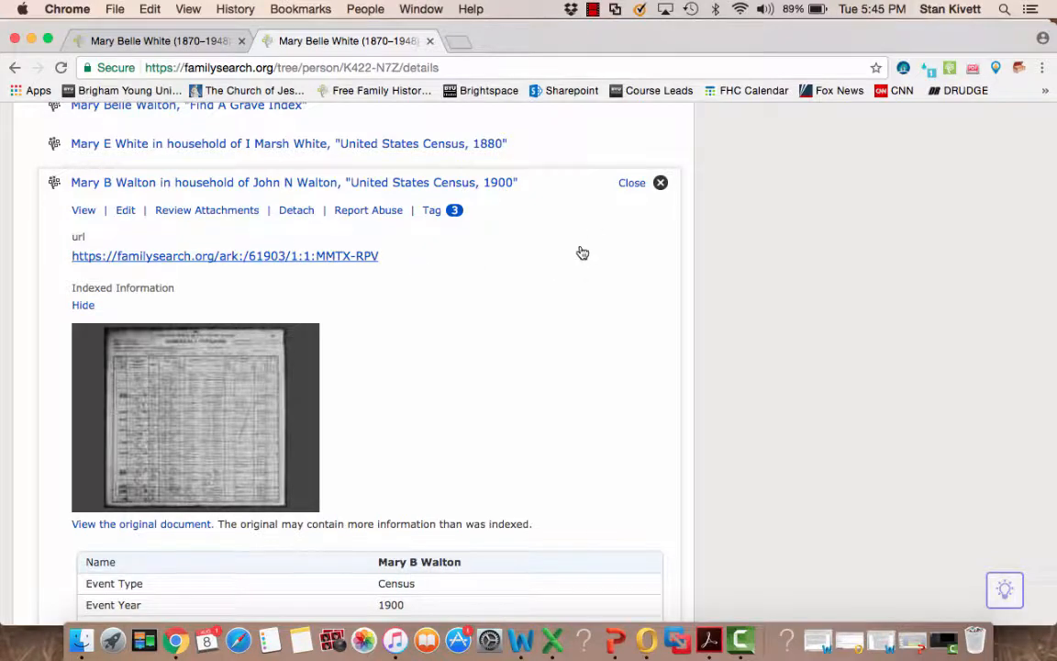
{"action": "left_click", "coordinate": [632, 184]}
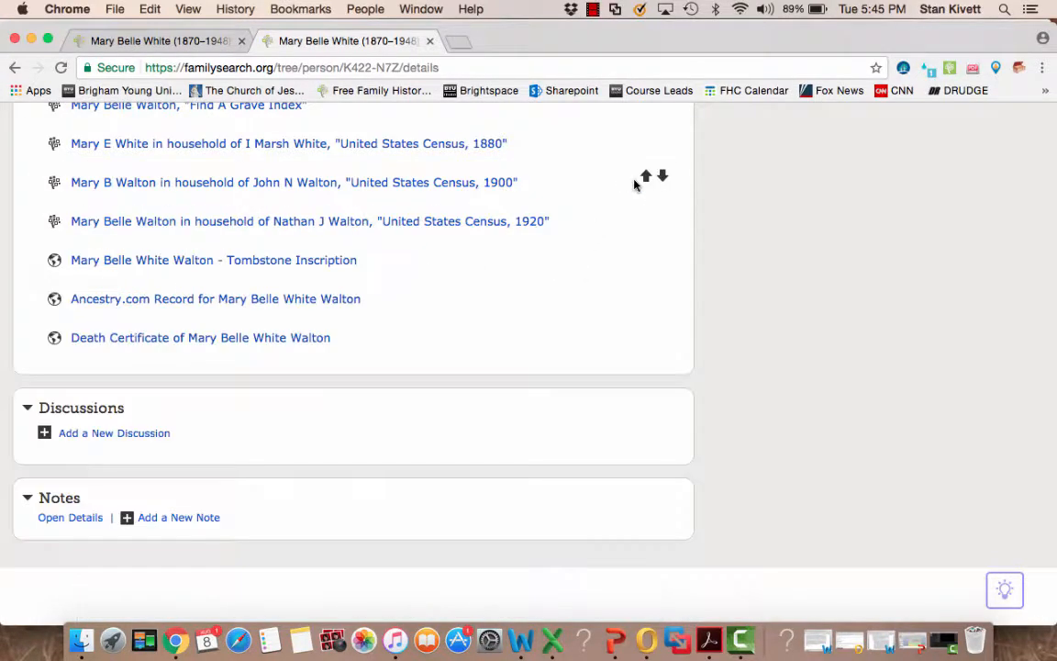
{"action": "scroll", "coordinate": [633, 184], "scroll_direction": "up", "scroll_amount": 10}
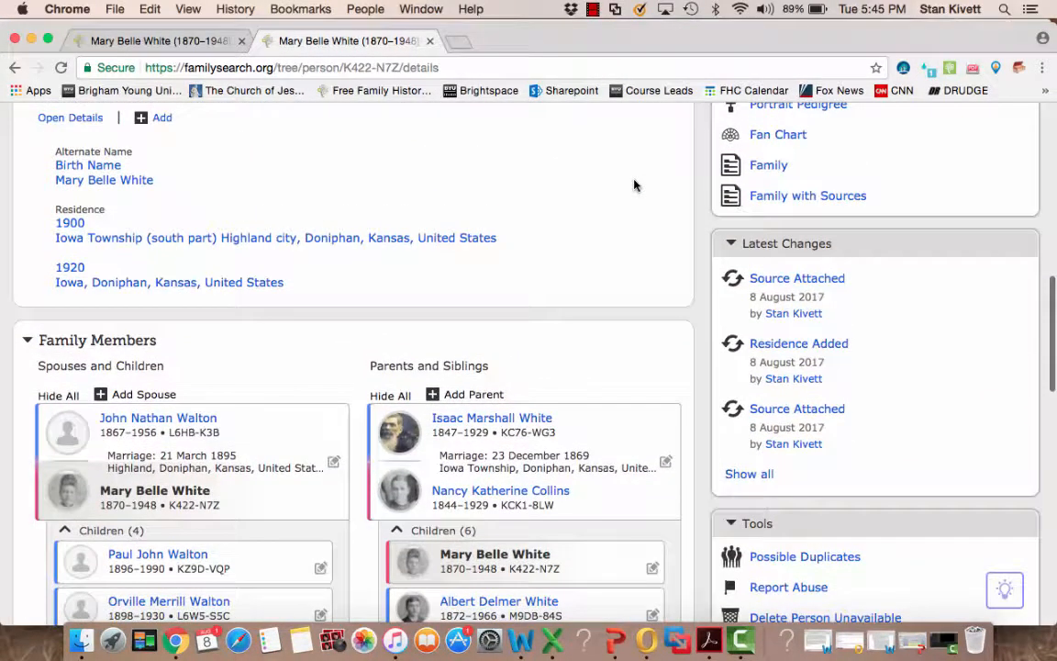
{"action": "scroll", "coordinate": [633, 186], "scroll_direction": "up", "scroll_amount": 10}
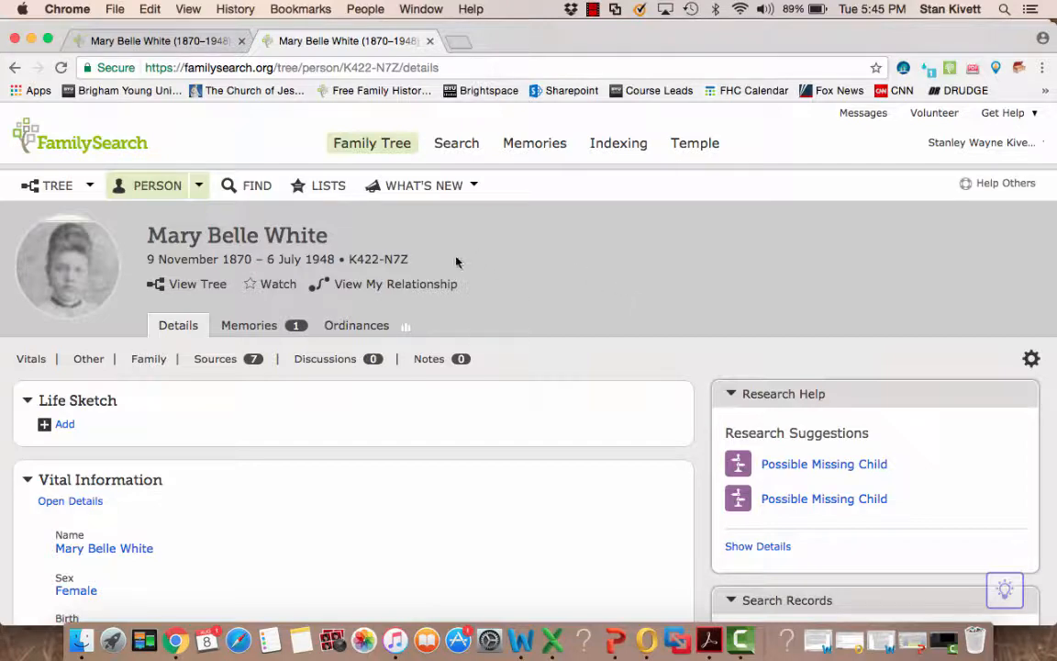
{"action": "left_click", "coordinate": [740, 639]}
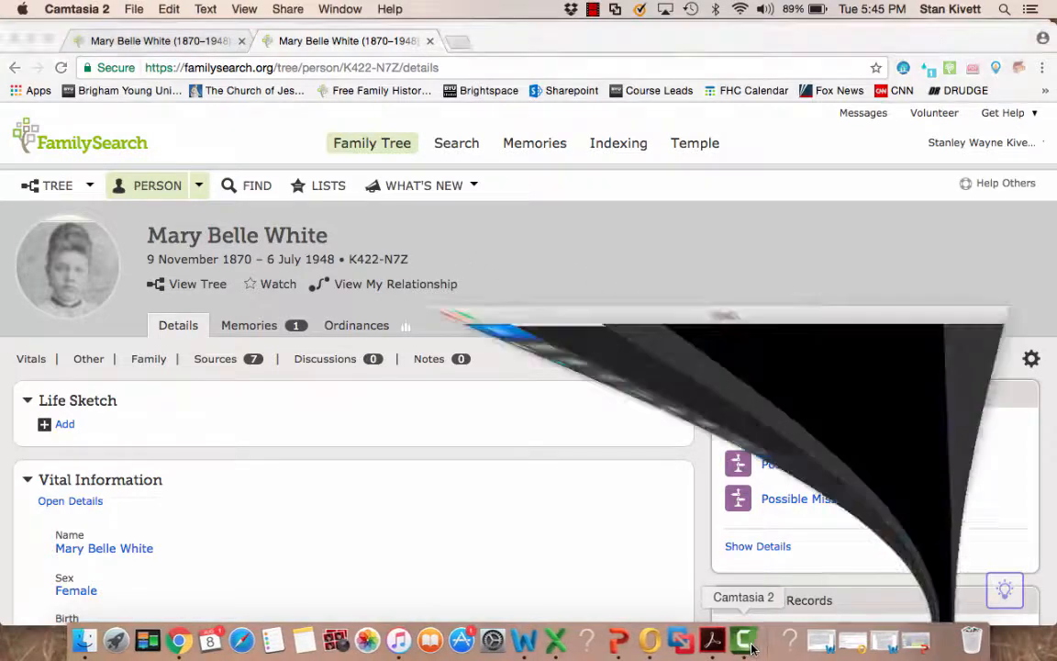
{"action": "left_click", "coordinate": [133, 11]}
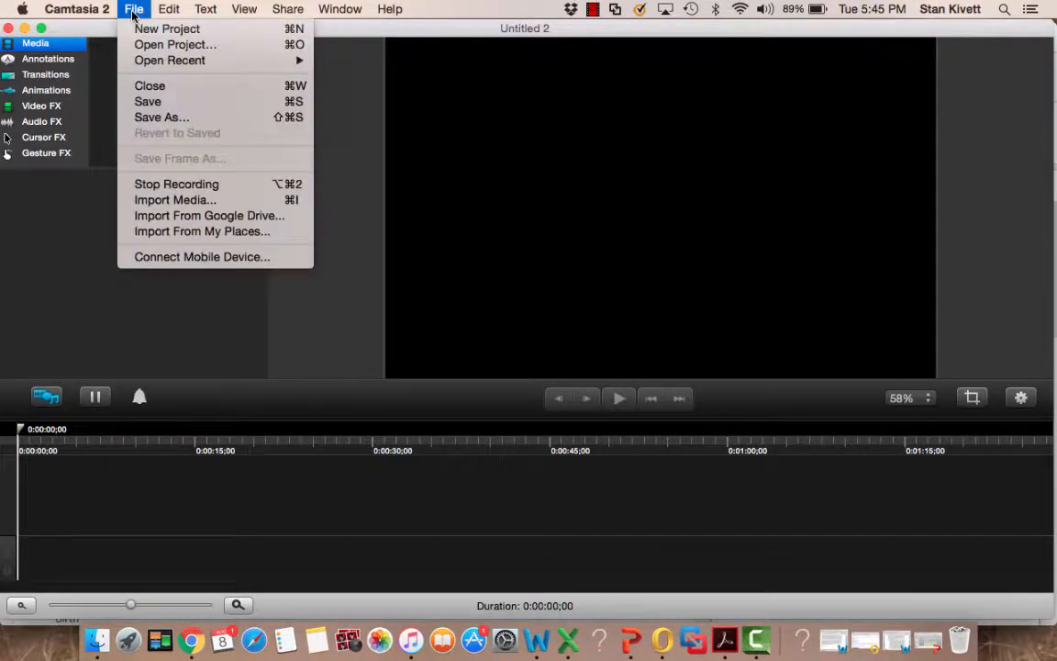